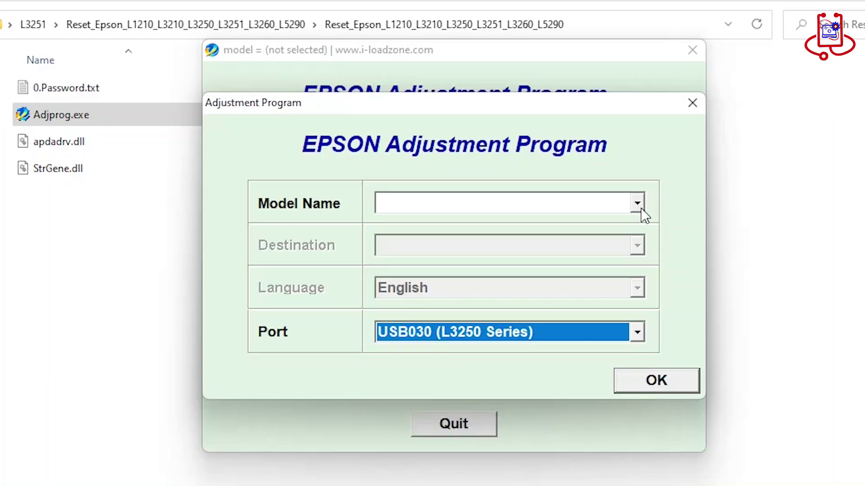
Step: Expand the Model Name dropdown to list the supported Epson printer models
click(641, 207)
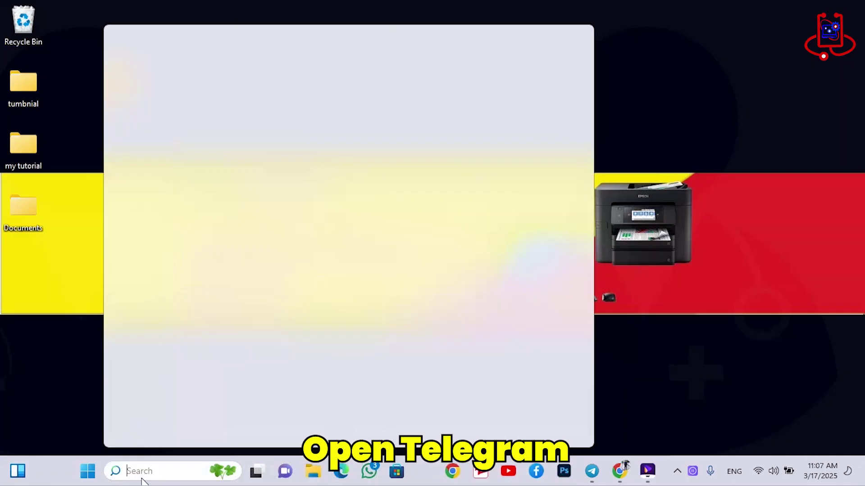
Step: Launch Telegram Desktop from Start search and search its chats for DEVICE DOCTOR
text(T)
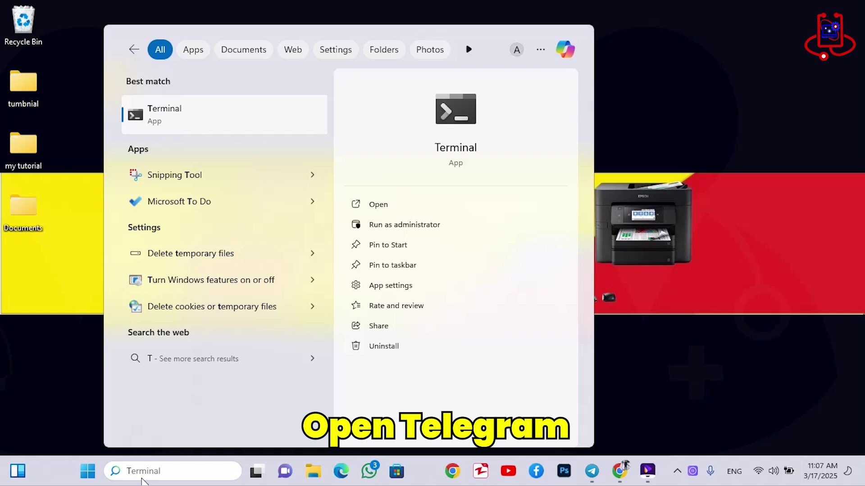
text(ELEGE)
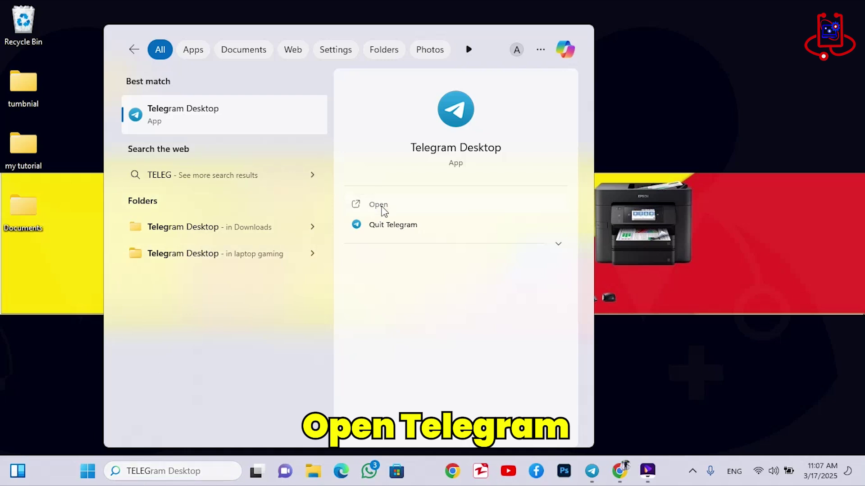
click(379, 208)
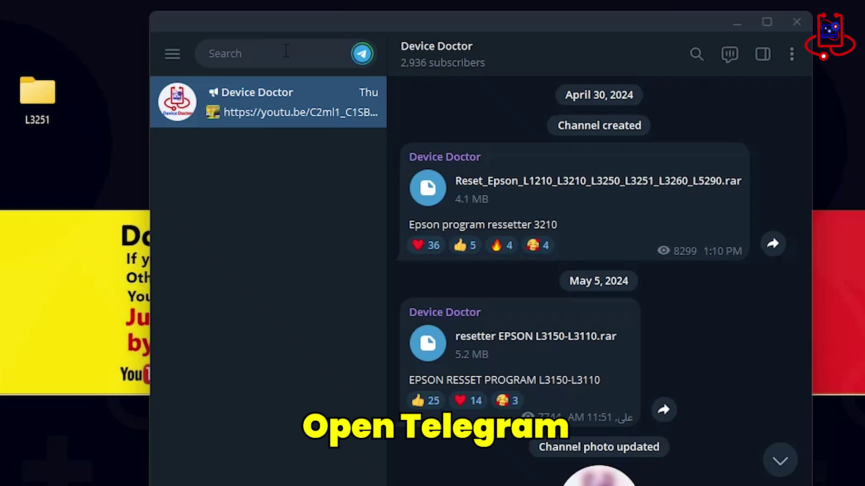
click(296, 53)
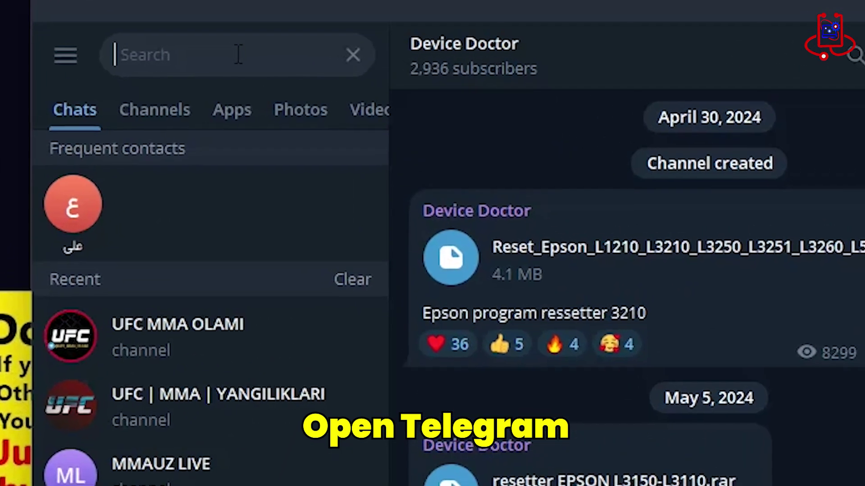
text(DE)
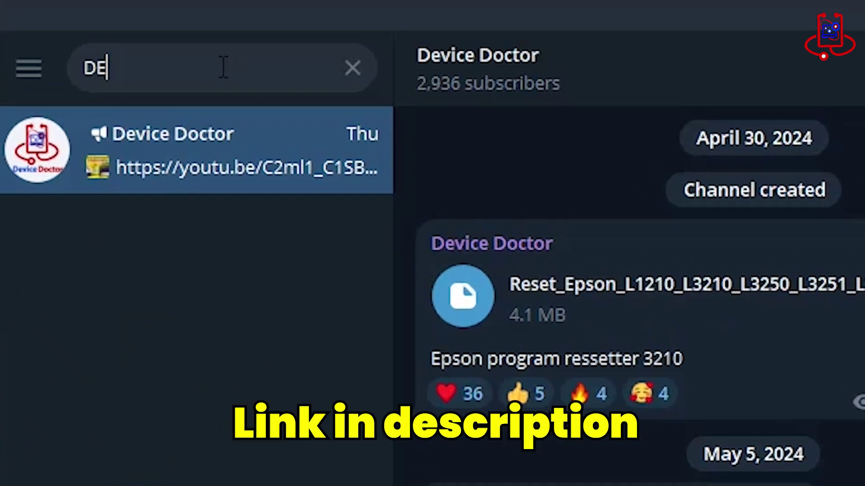
text(VICE)
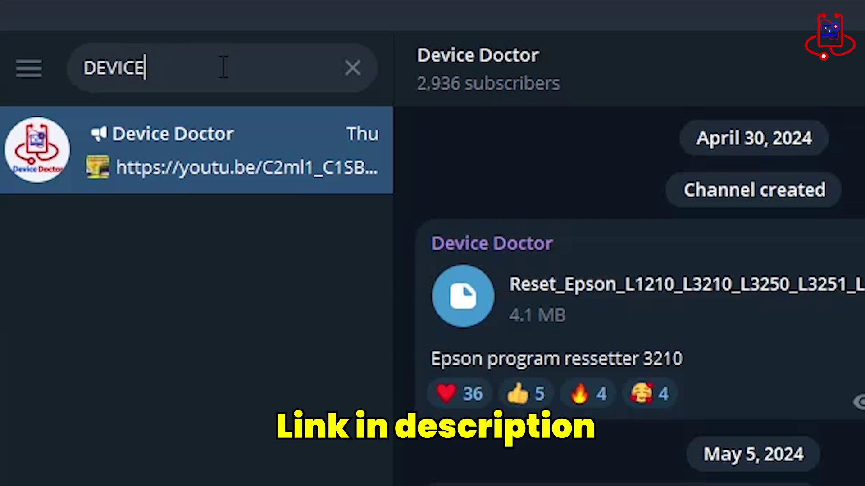
text( DO)
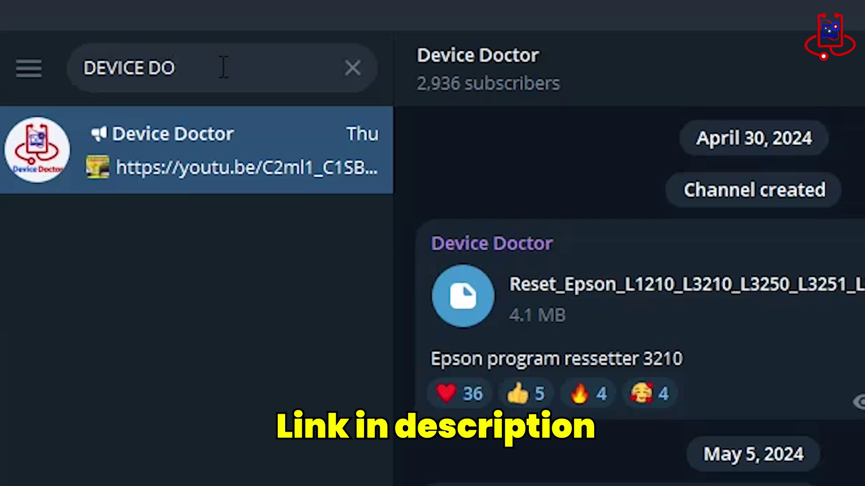
text(CTO)
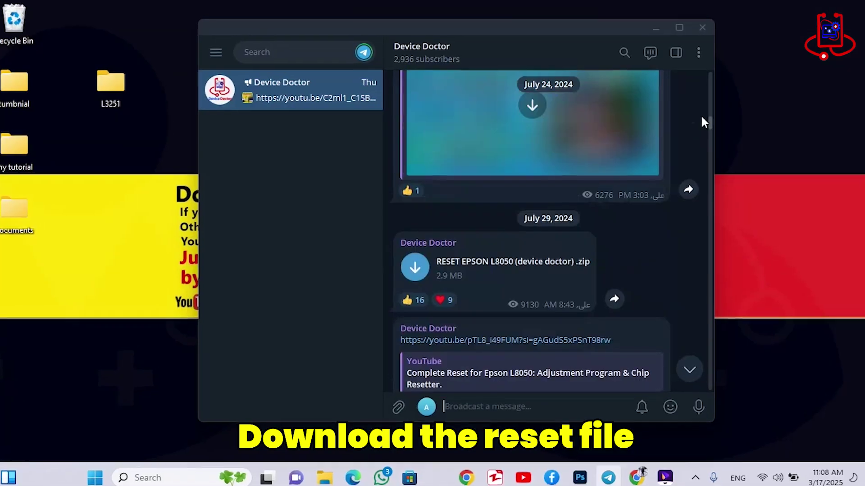
Step: Save As the Epson L3251 reset .rar into the Desktop\L3251 folder
drag(700, 114, 745, 74)
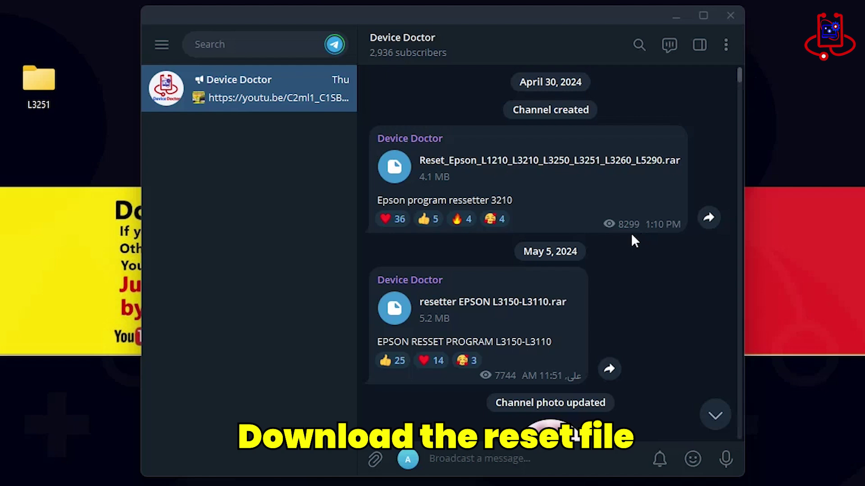
right_click(393, 175)
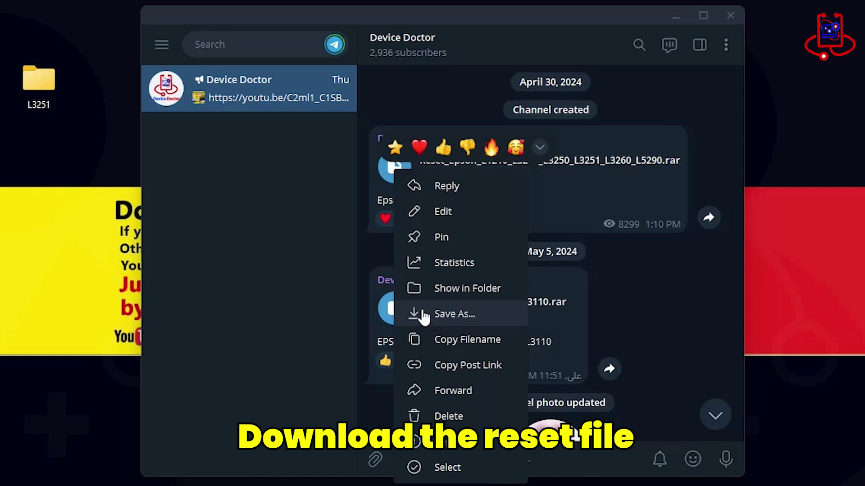
click(452, 313)
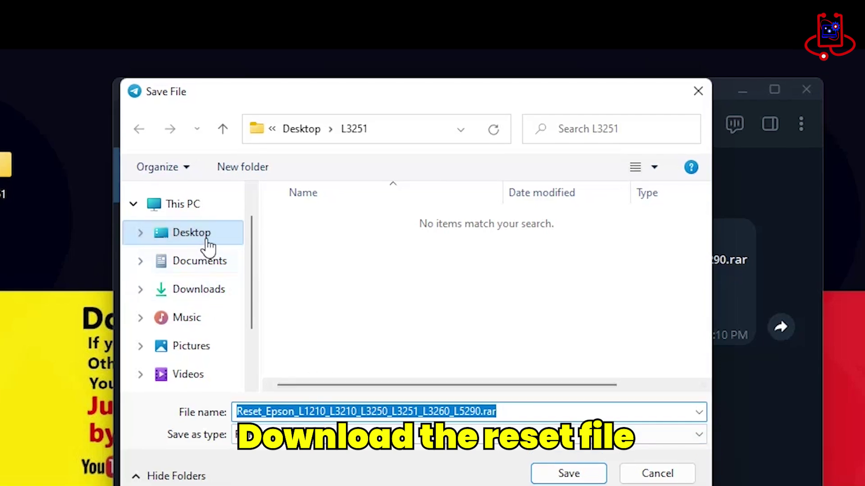
click(215, 238)
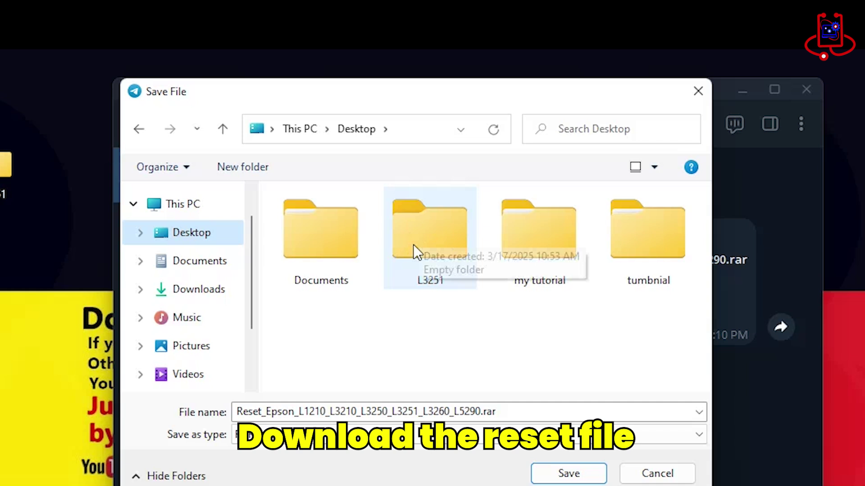
double_click(440, 243)
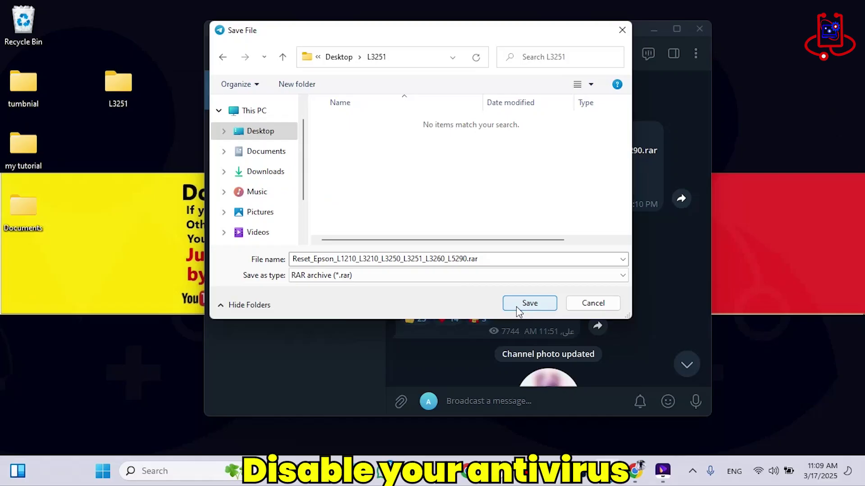
Step: Finish saving the reset file into L3251, close Telegram, and turn off Defender's cloud-delivered protection
click(566, 477)
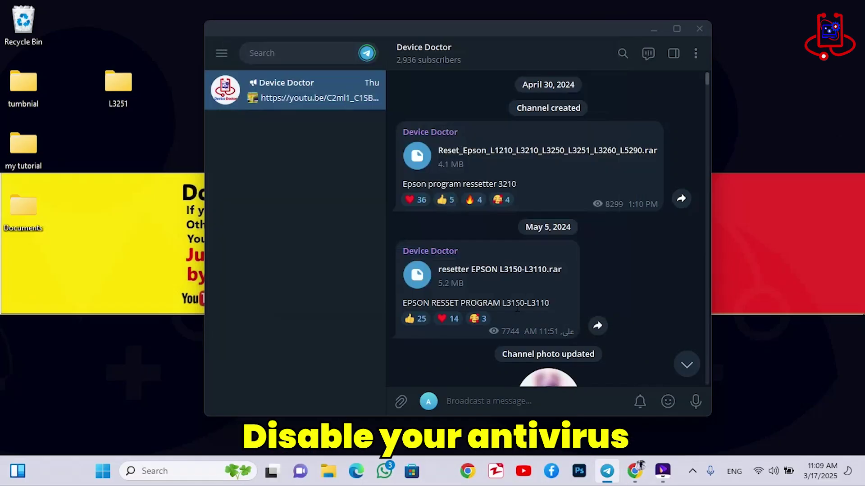
click(699, 29)
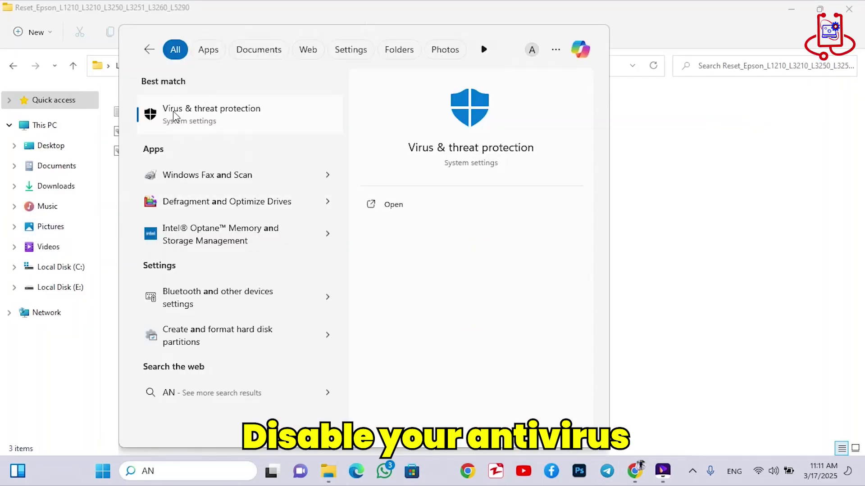
click(200, 118)
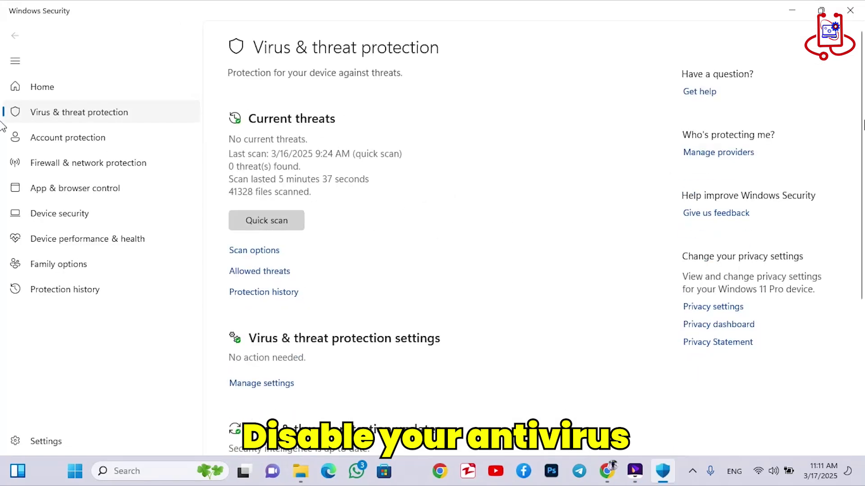
scroll(368, 201, down, 3)
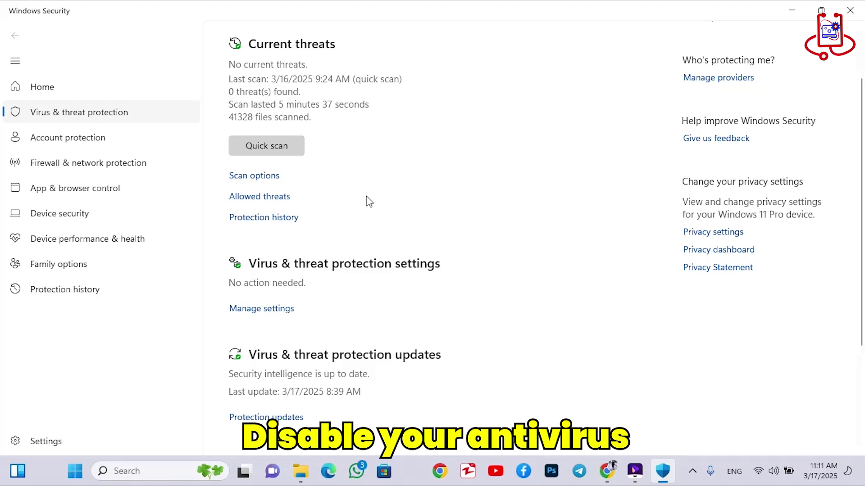
click(269, 310)
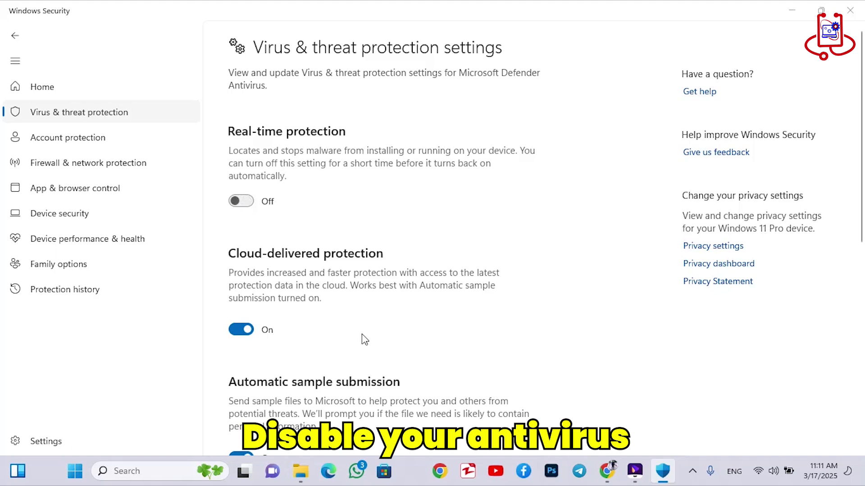
click(242, 349)
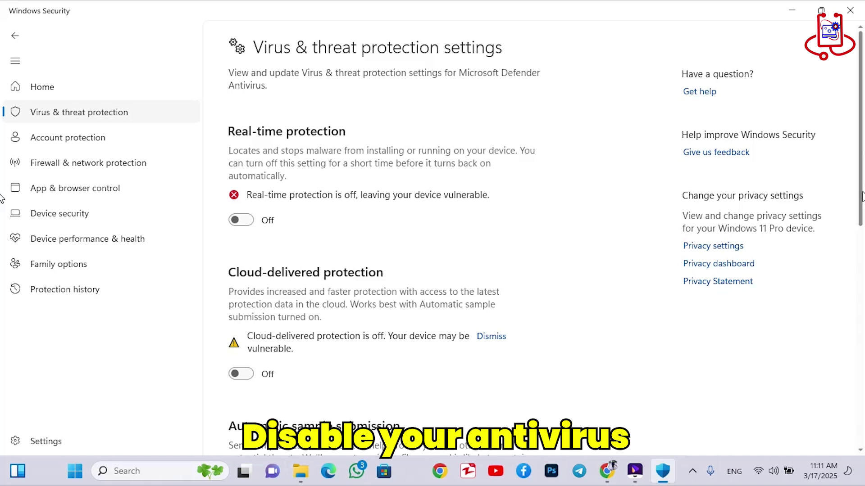
scroll(862, 197, down, 3)
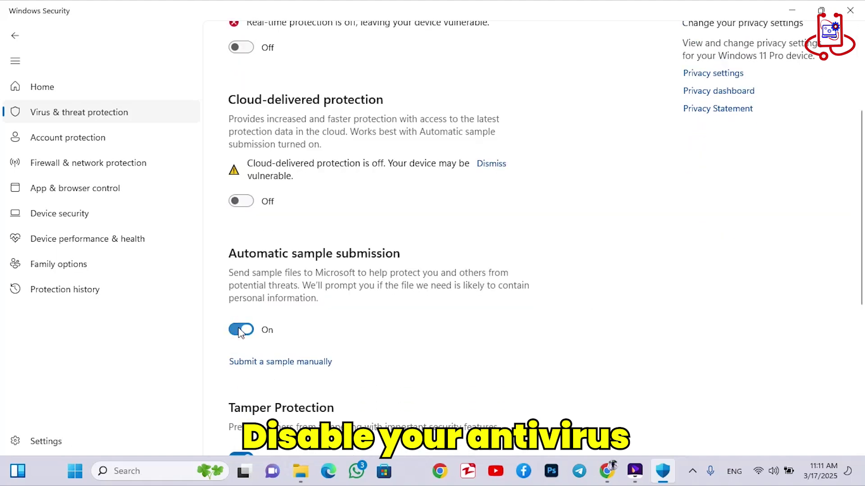
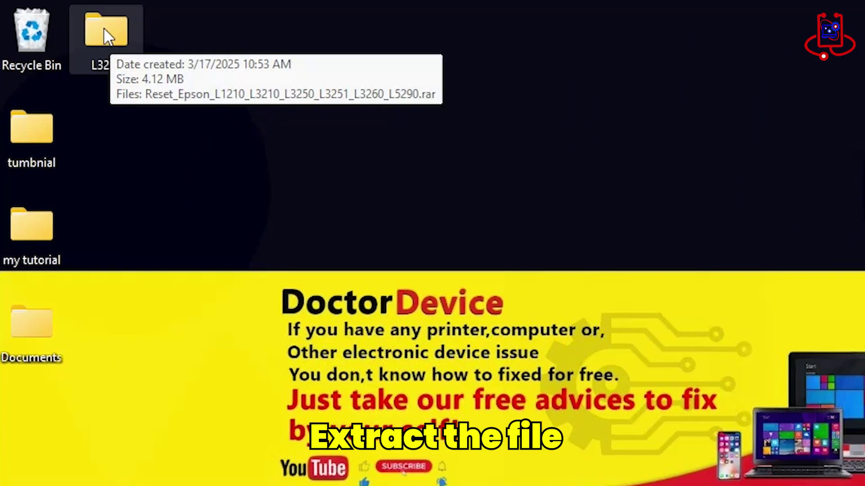
Step: Extract the Reset_Epson_L1210_L3210_L3250_L3251_L3260_L5290 archive in L3251 to its default destination folder
double_click(107, 36)
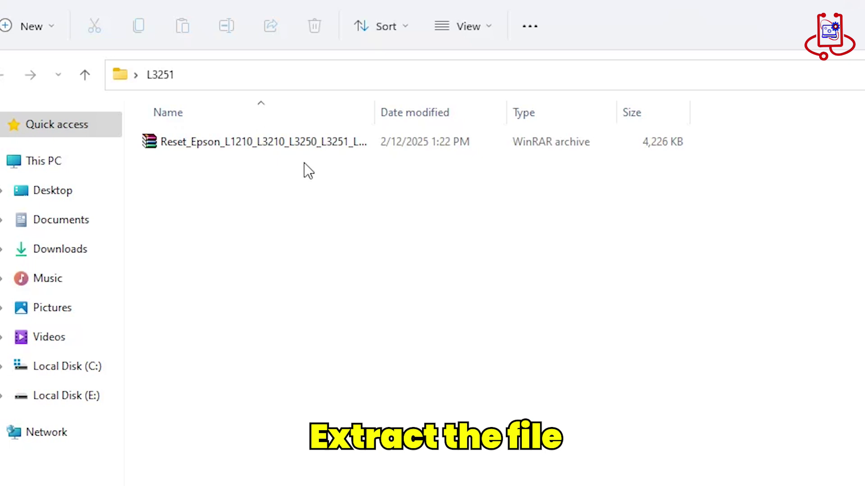
click(215, 150)
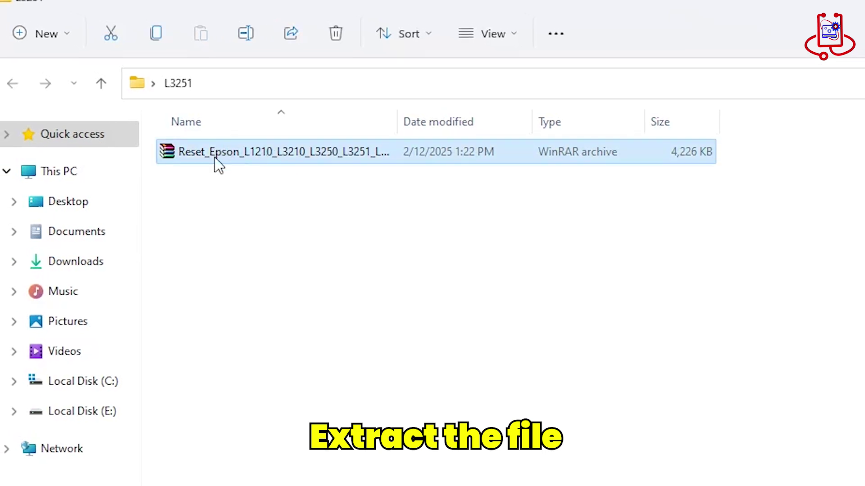
right_click(258, 152)
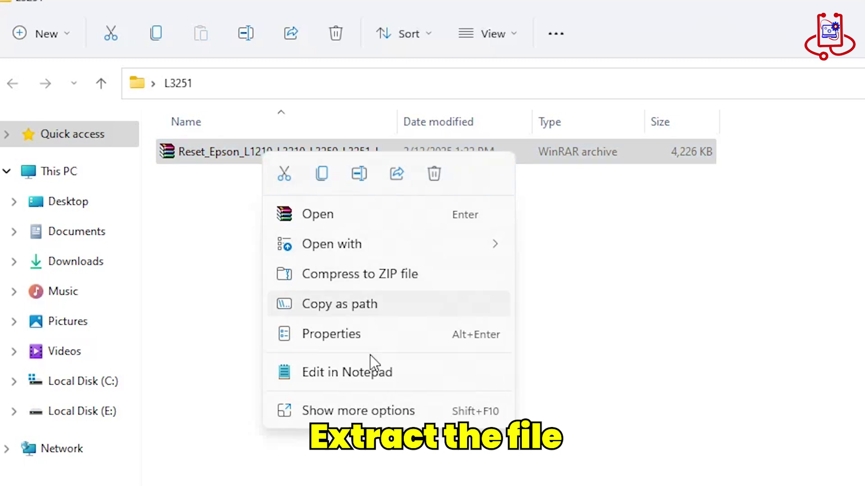
click(369, 409)
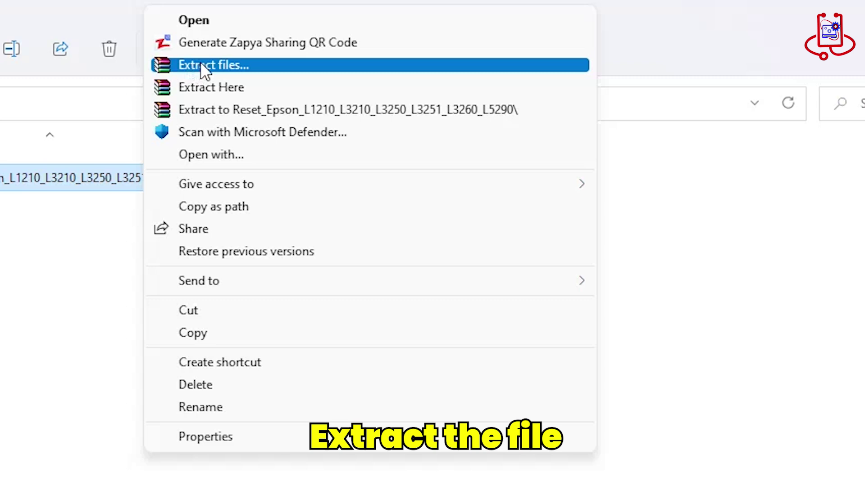
click(191, 64)
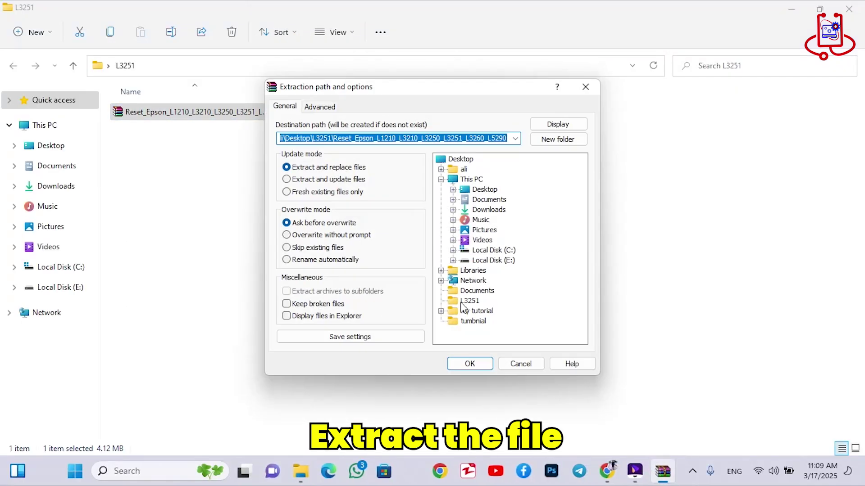
click(466, 365)
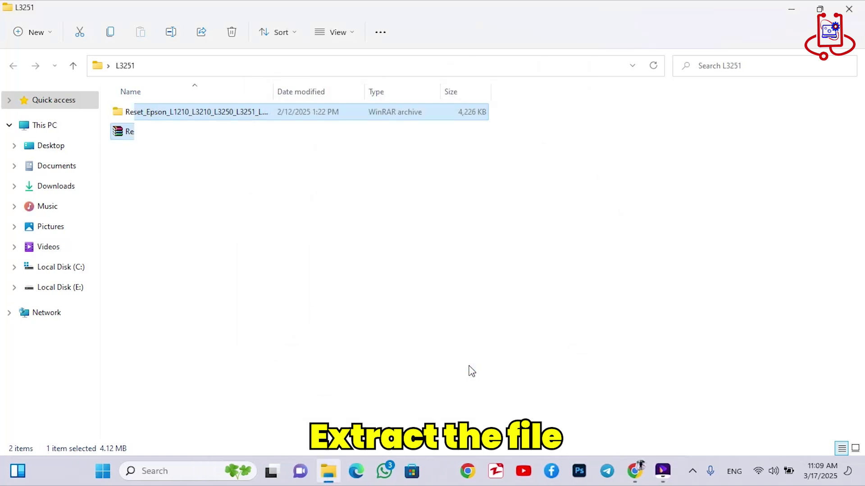
Step: Open the extracted Reset_Epson folder, then its inner subfolder containing Adjprog.exe and 0.Password.txt
click(179, 118)
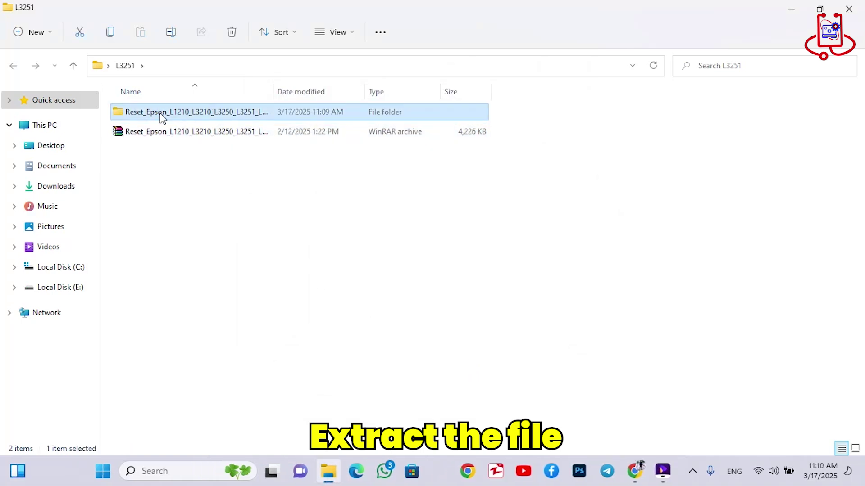
right_click(173, 119)
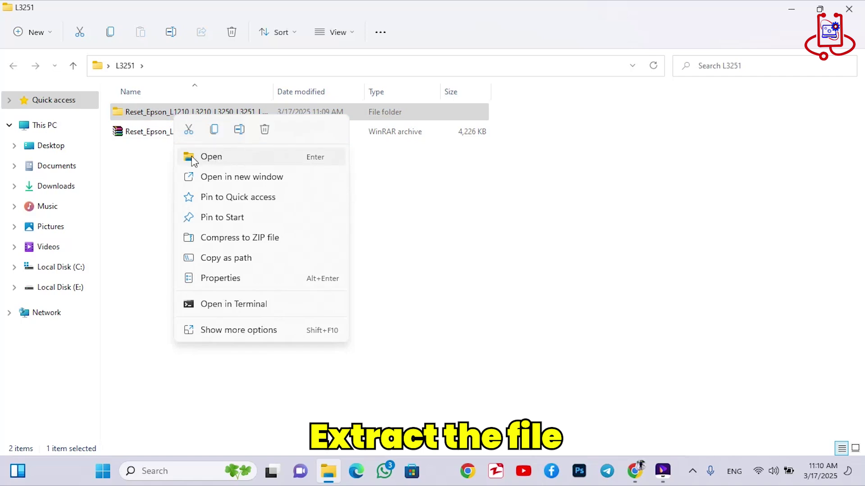
click(203, 158)
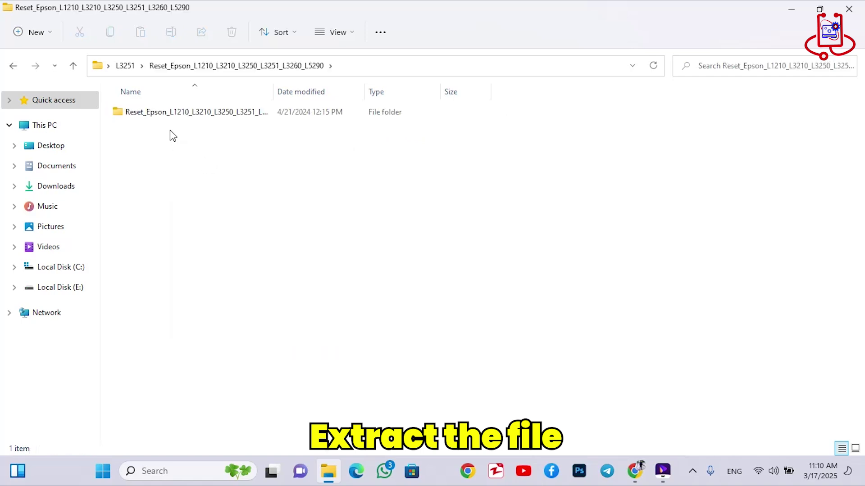
click(187, 116)
right_click(187, 115)
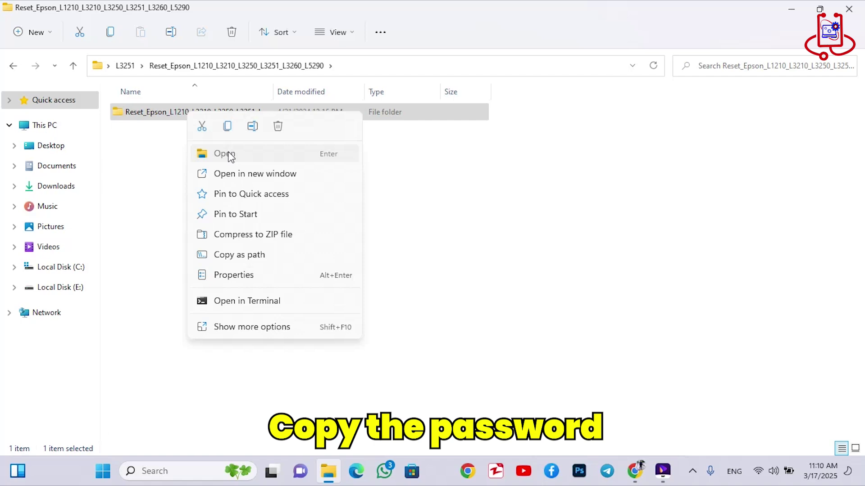
click(227, 157)
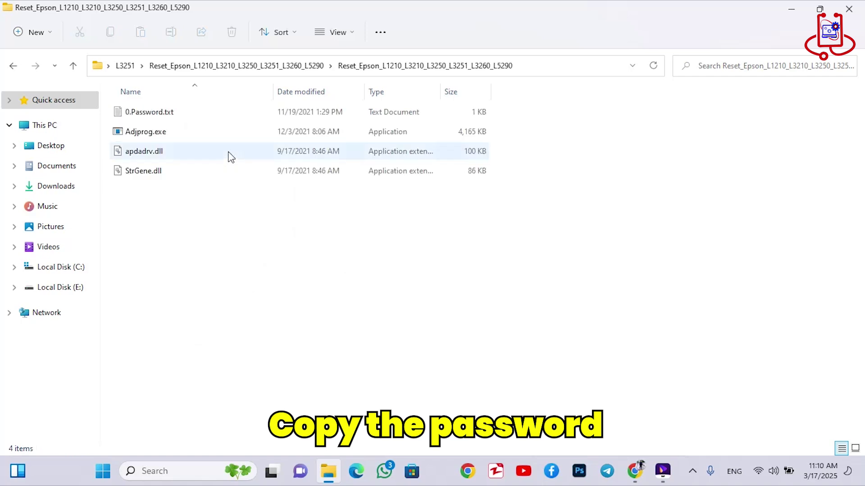
Step: Copy the password line from 0.Password.txt in Notepad
double_click(154, 115)
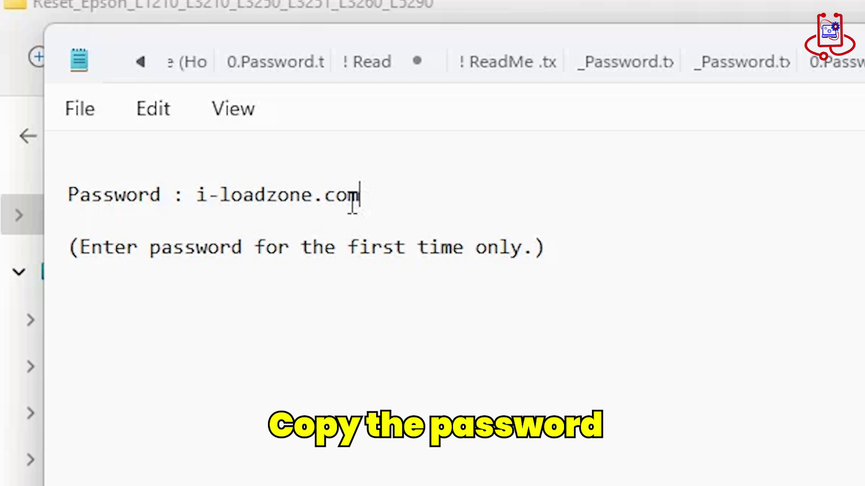
drag(352, 200, 195, 202)
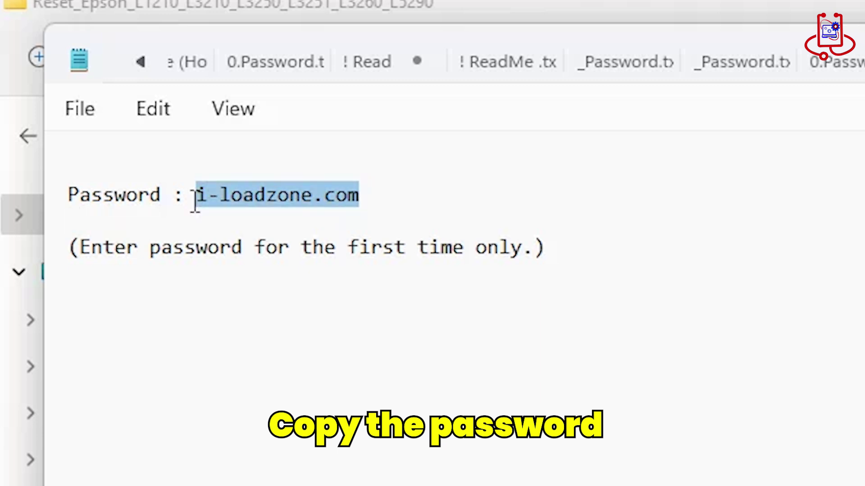
right_click(231, 189)
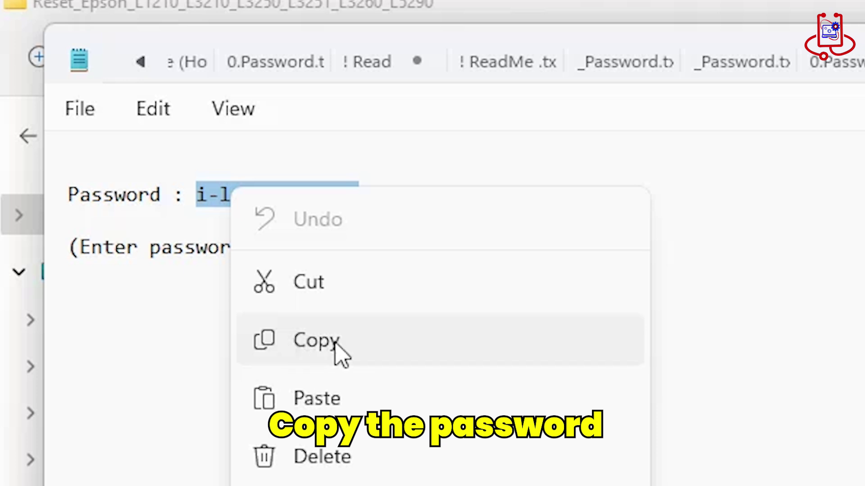
click(294, 349)
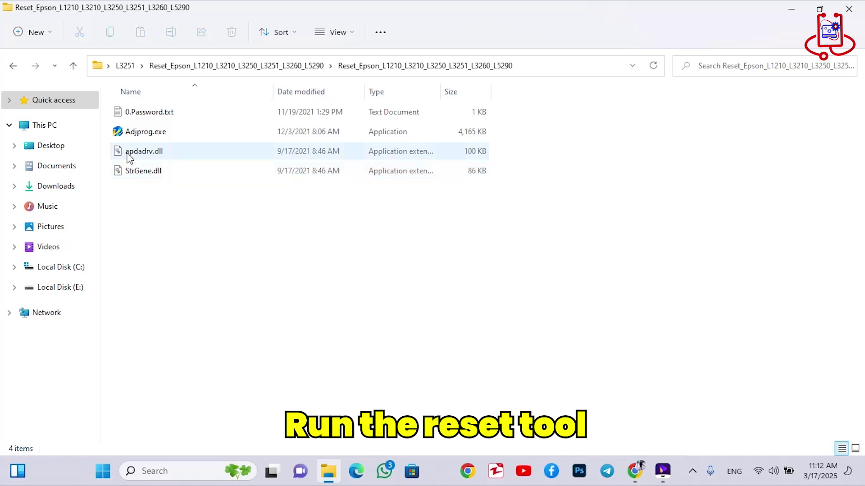
Step: Run Adjprog.exe, allowing it past the unverified-publisher security warning
click(149, 137)
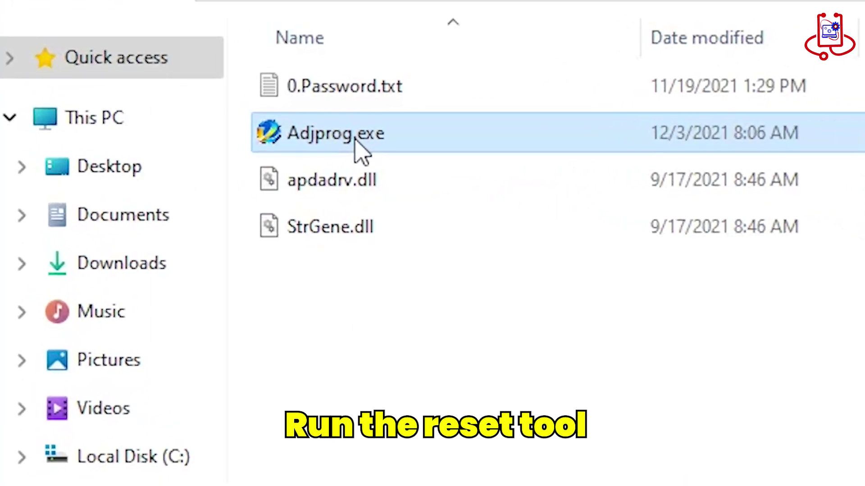
right_click(361, 151)
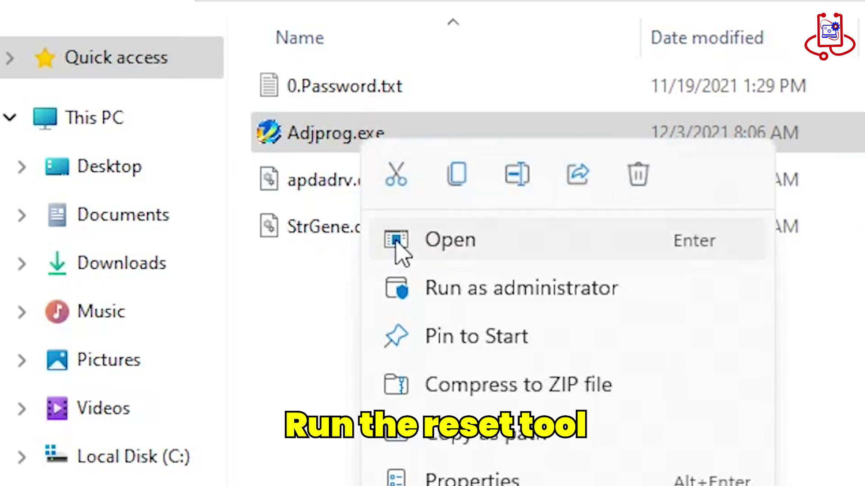
click(428, 247)
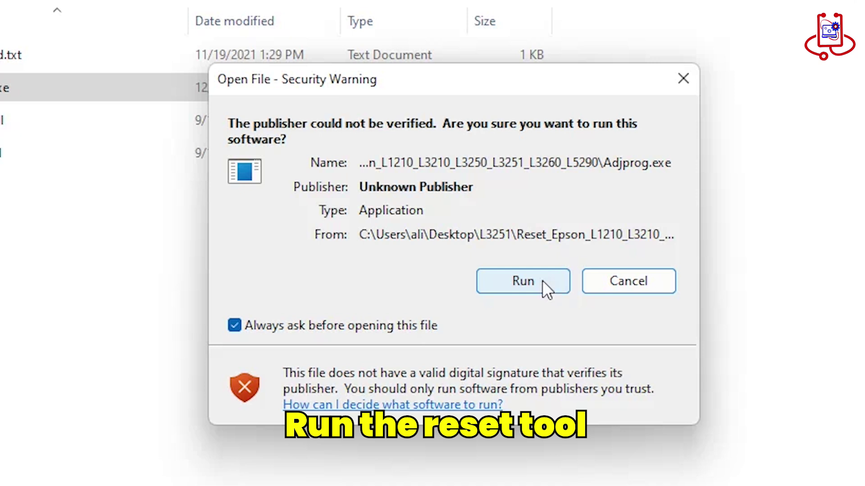
click(517, 270)
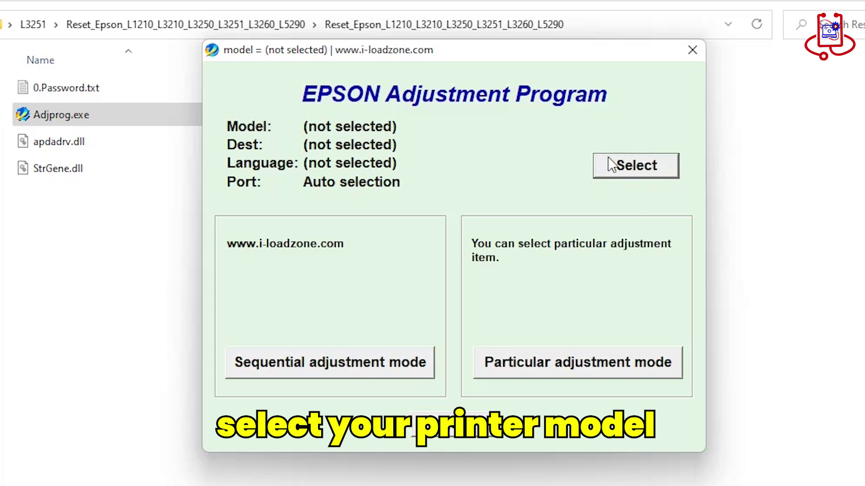
Step: Select port USB030 (L3250 Series) and model L3251 as the target printer
click(632, 170)
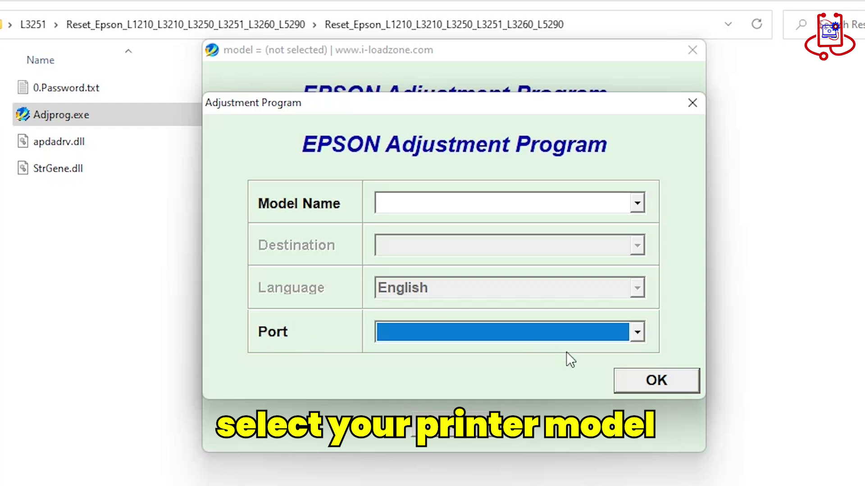
click(637, 334)
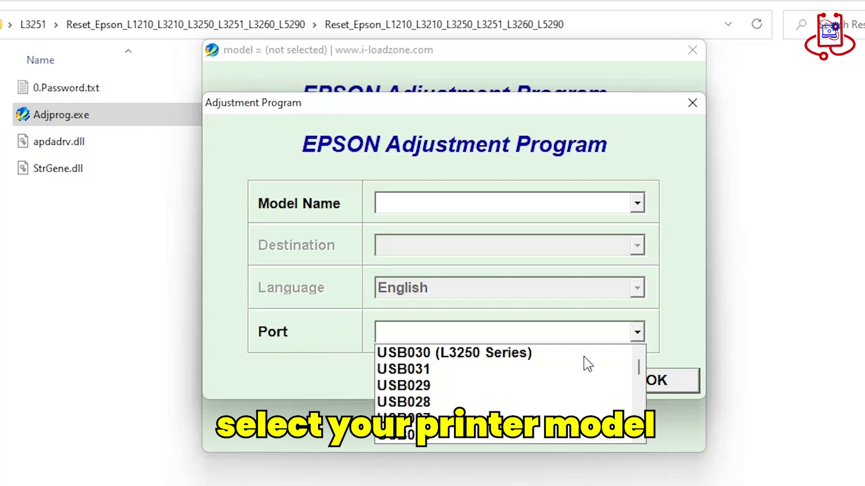
click(412, 354)
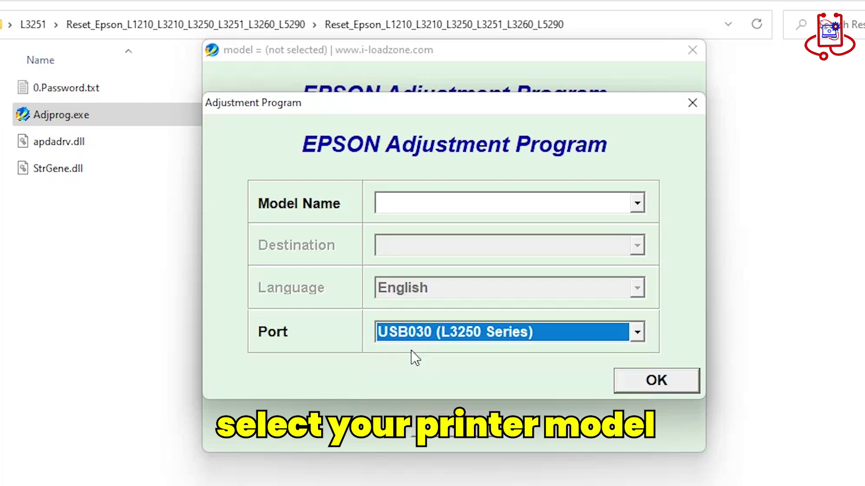
click(637, 204)
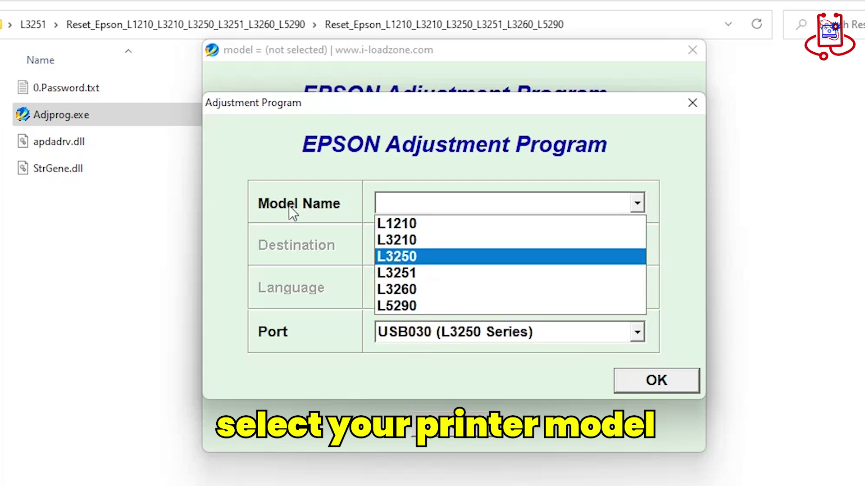
click(399, 274)
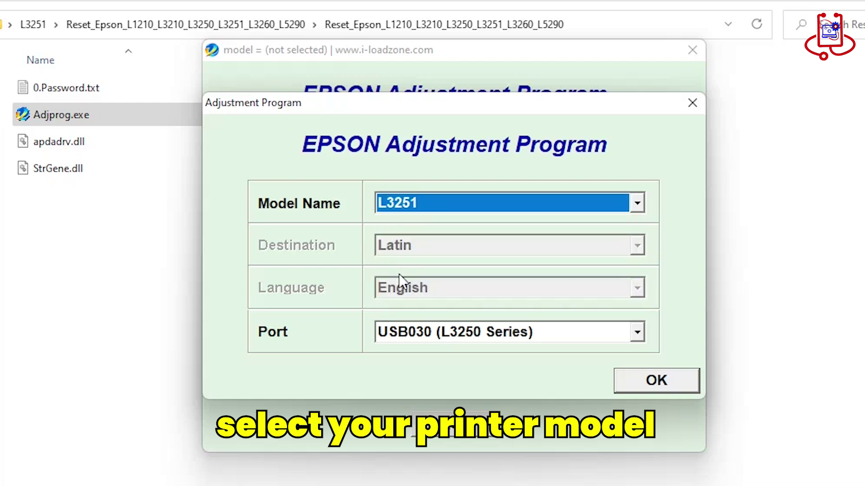
click(642, 382)
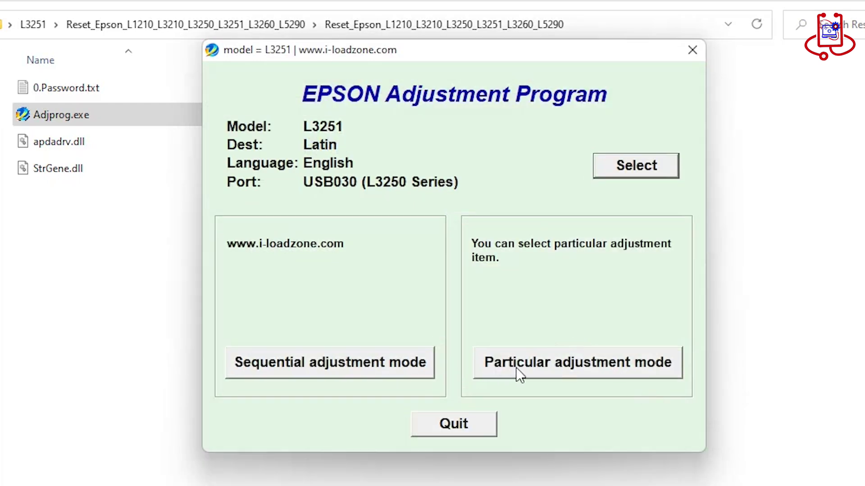
Step: Open the Waste ink pad counter item from Maintenance in Particular adjustment mode
click(546, 367)
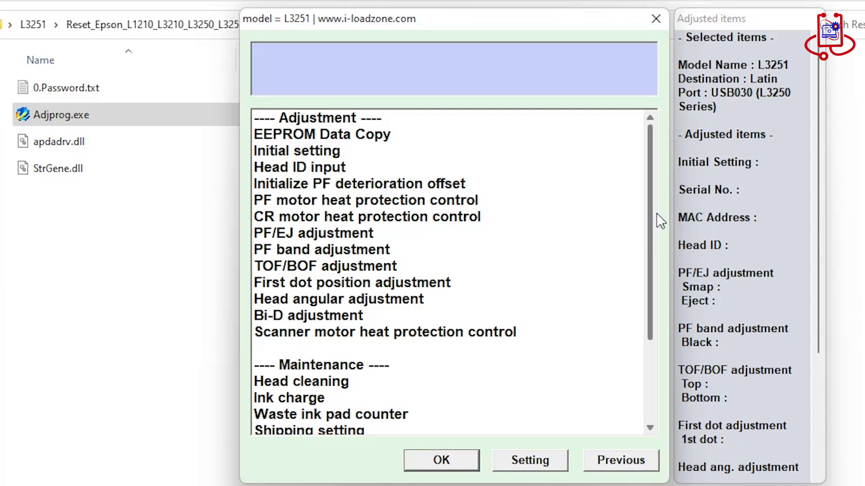
drag(650, 218, 655, 299)
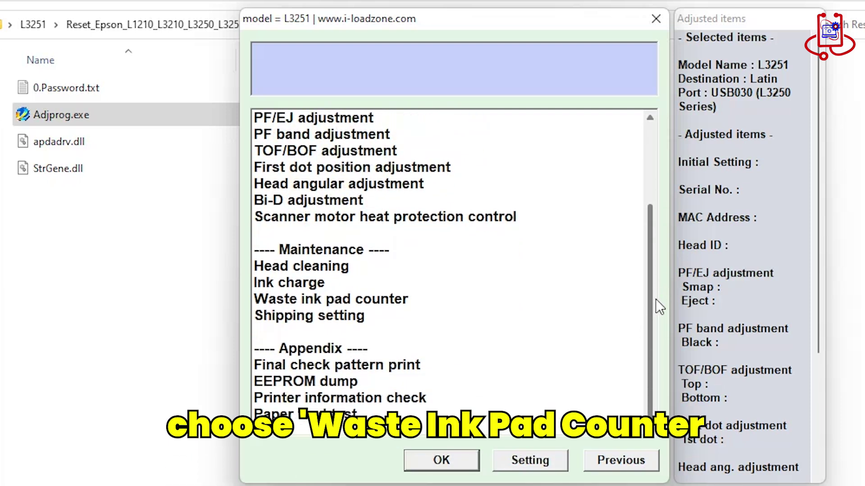
click(315, 299)
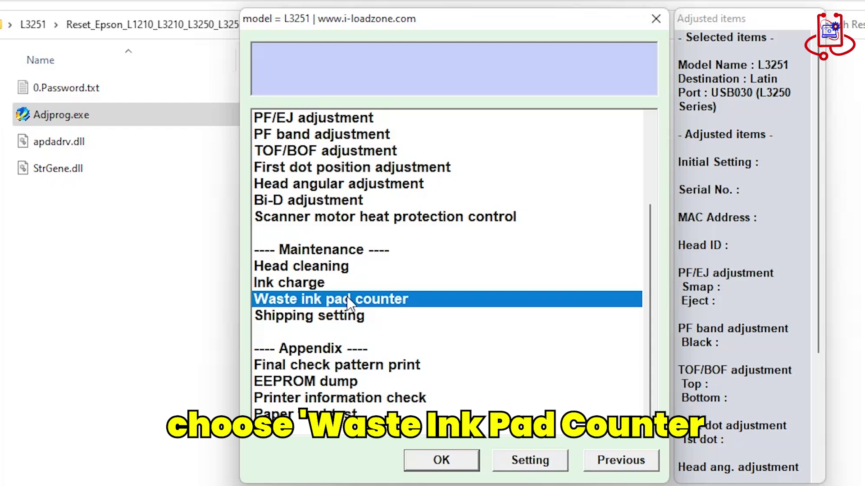
click(433, 466)
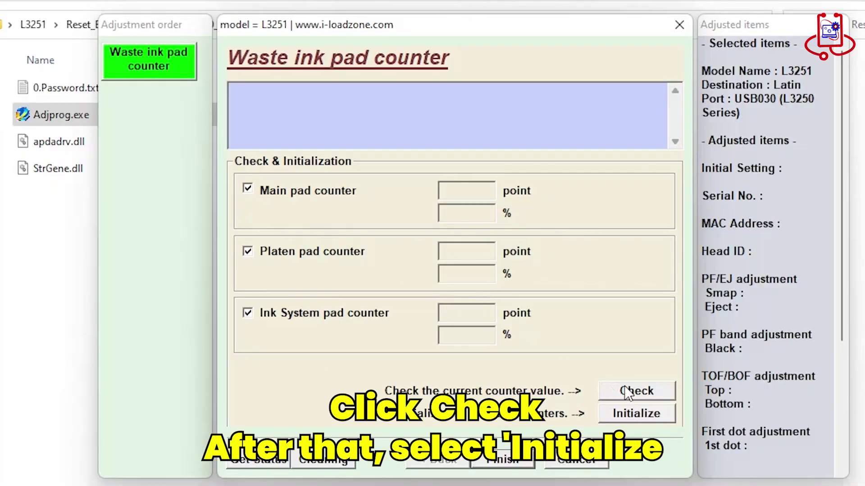
Step: Check the counters (Main 6008 points, 95%; Ink System 360, 28%) and mark the Main pad
click(645, 395)
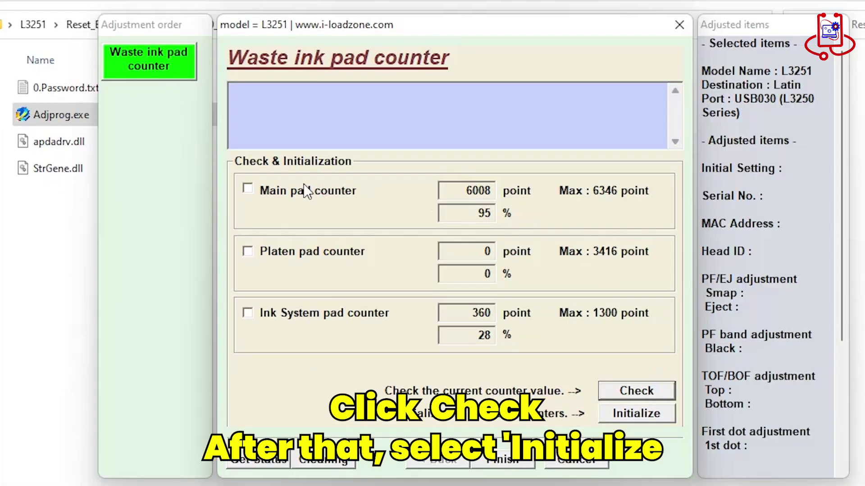
click(248, 189)
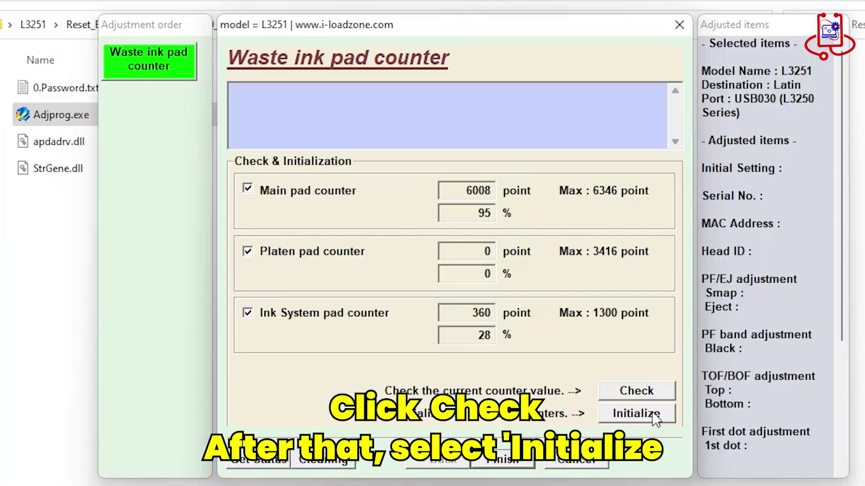
Step: Initialize the marked waste ink pad counters and confirm the Information prompt
click(754, 359)
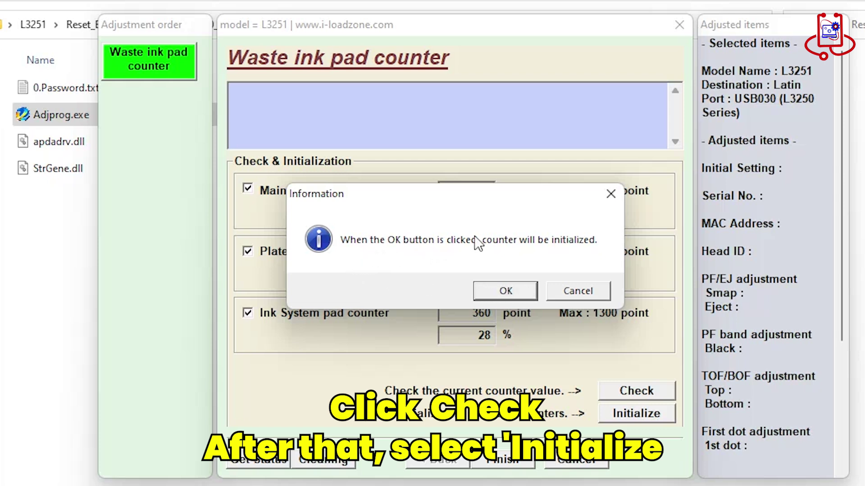
click(518, 293)
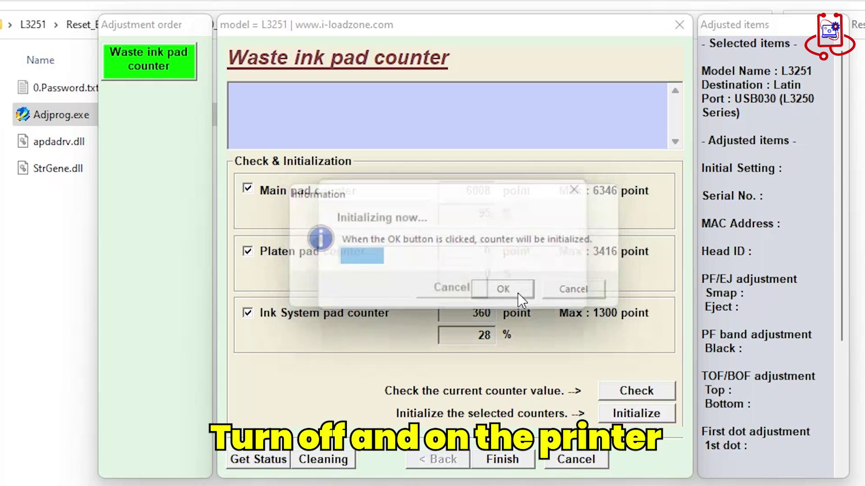